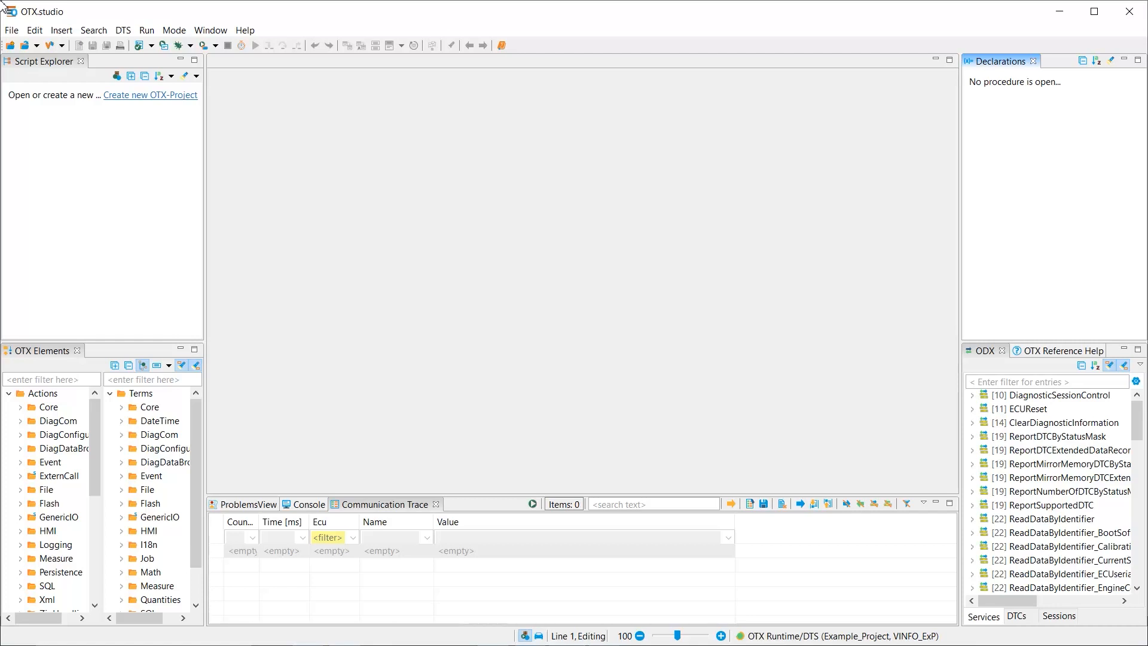
Start a new OTX project using the Tester project type with an OTX GUI for selecting tests
left_click(9, 32)
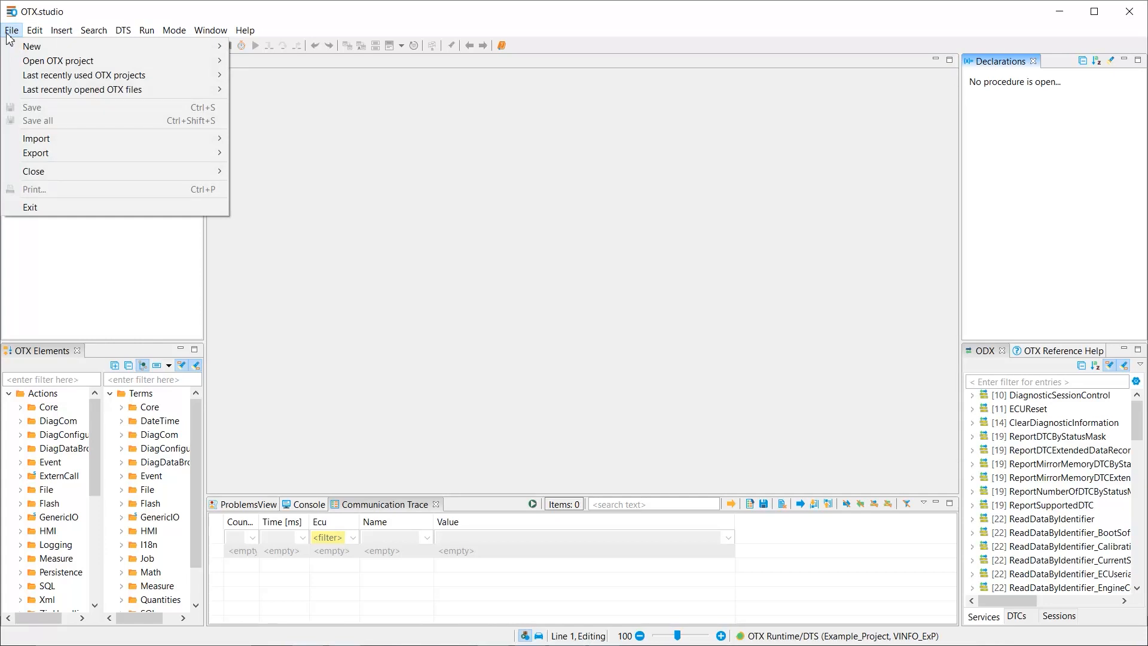
mouse_move(62, 48)
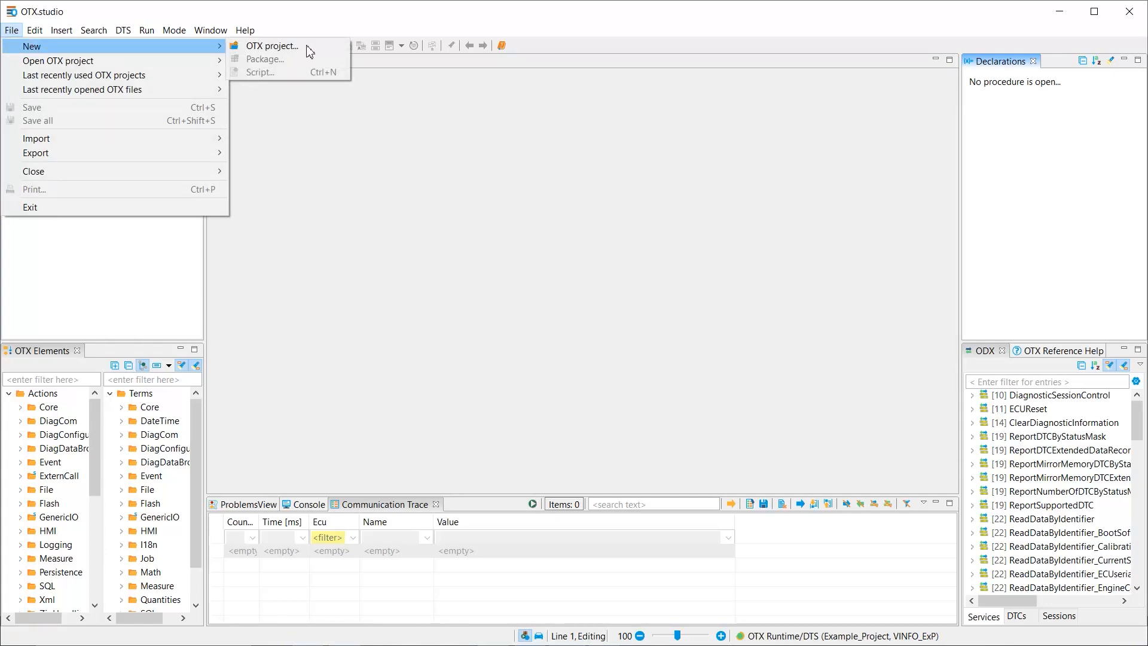
left_click(272, 46)
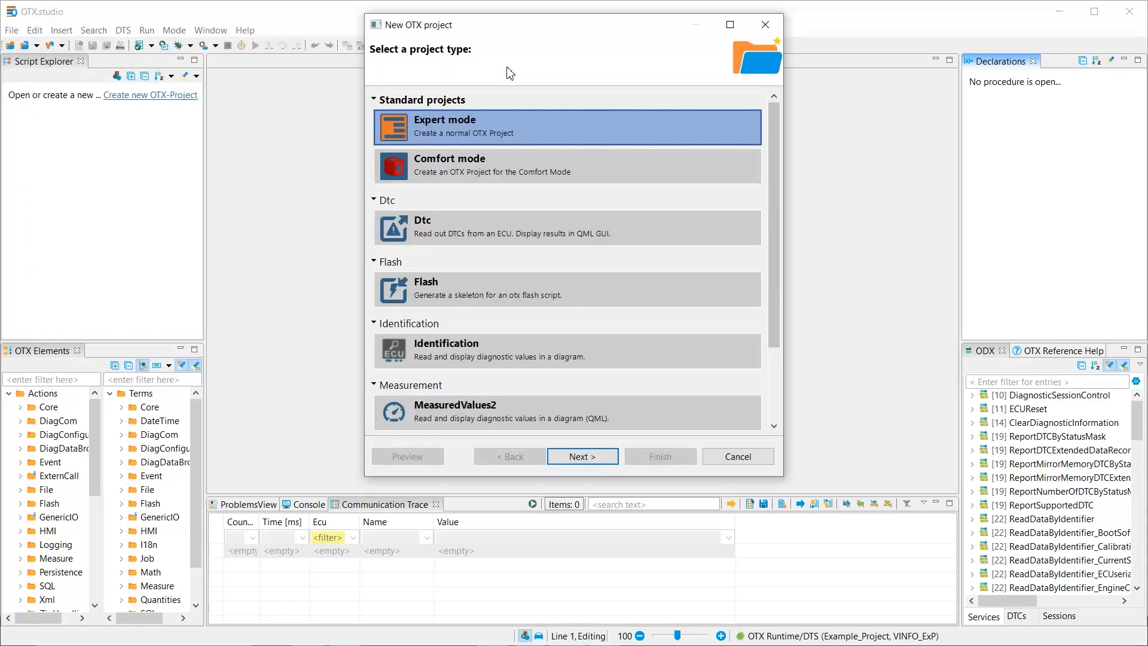
left_click(777, 424)
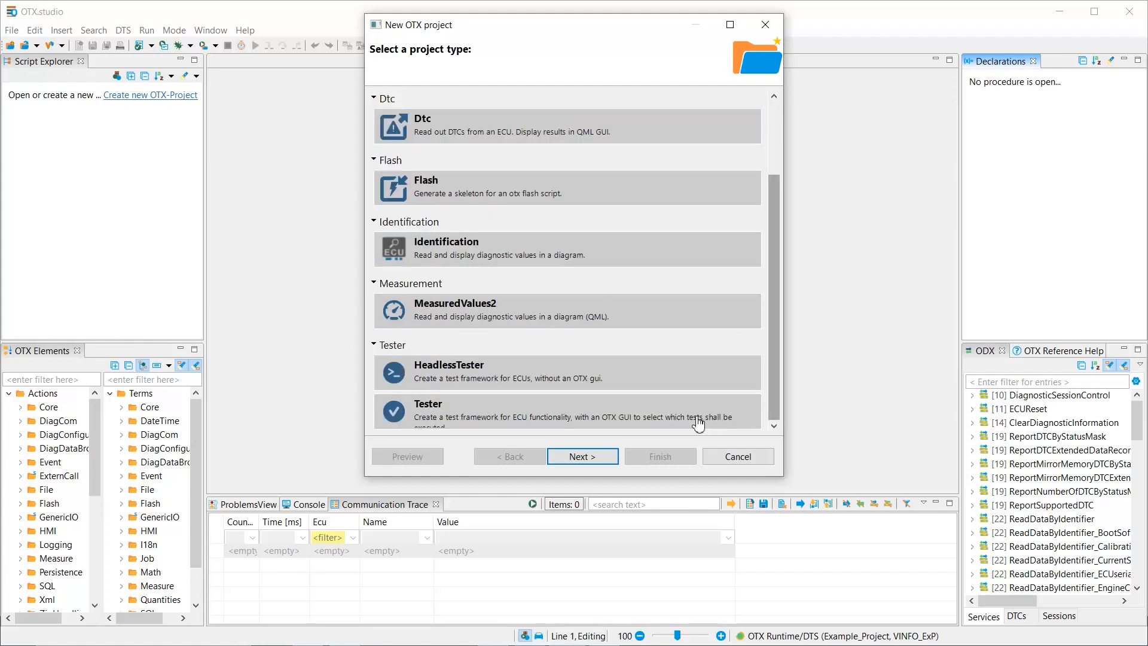
left_click(577, 416)
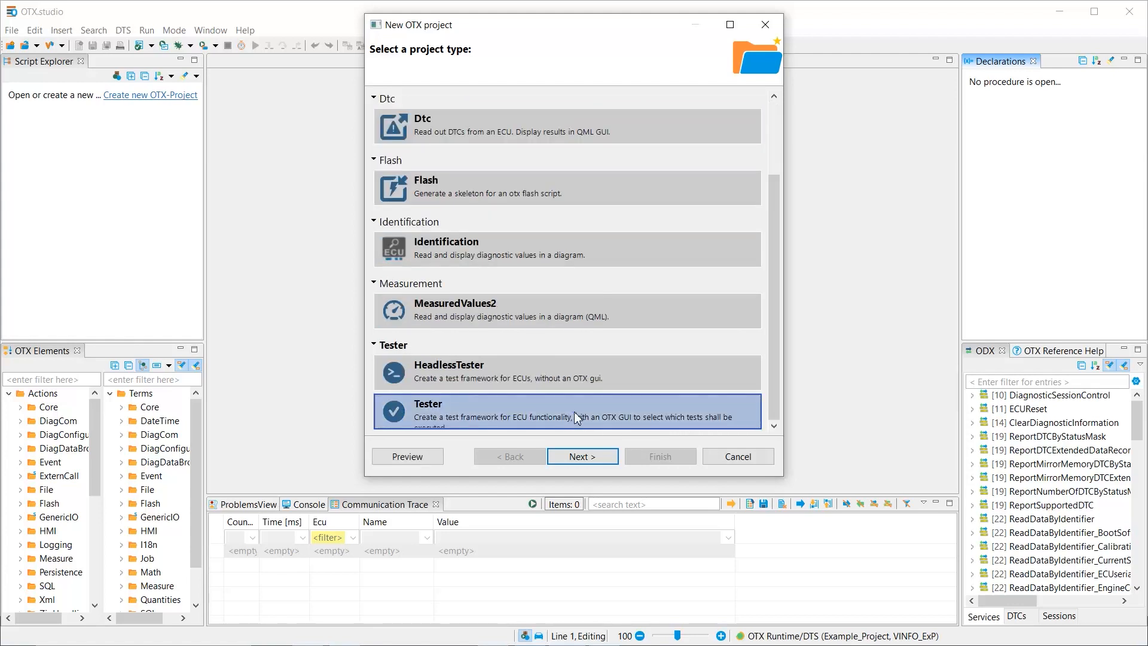
left_click(584, 456)
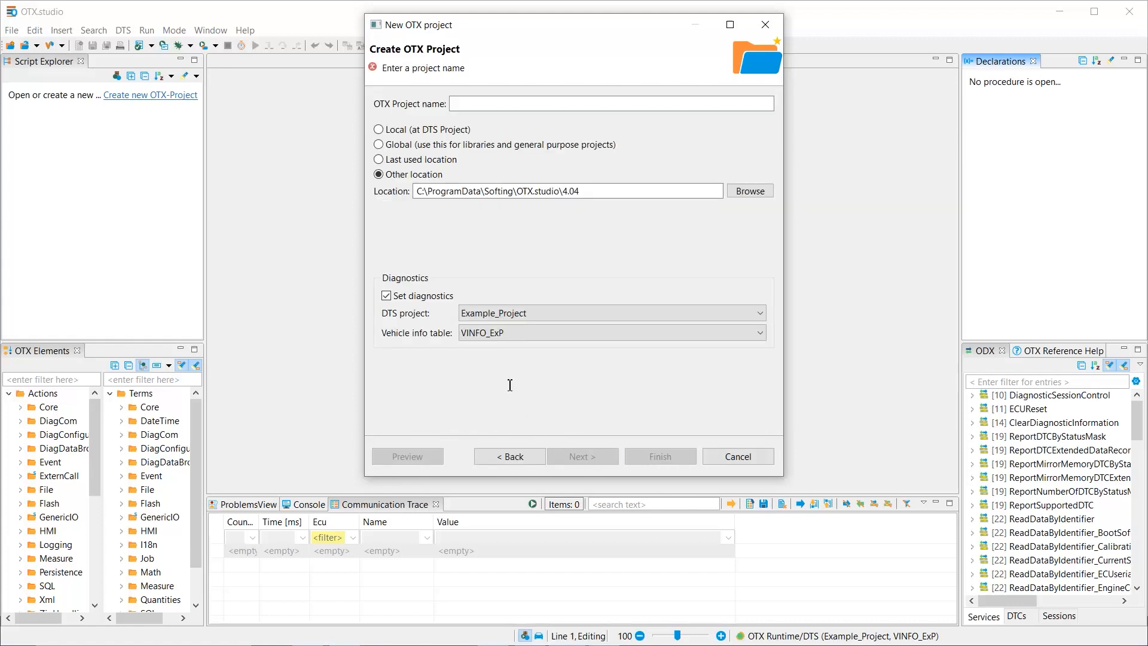
Name the OTX project TestCaseEditor_Demo and create it with the preset location and diagnostics settings
left_click(477, 104)
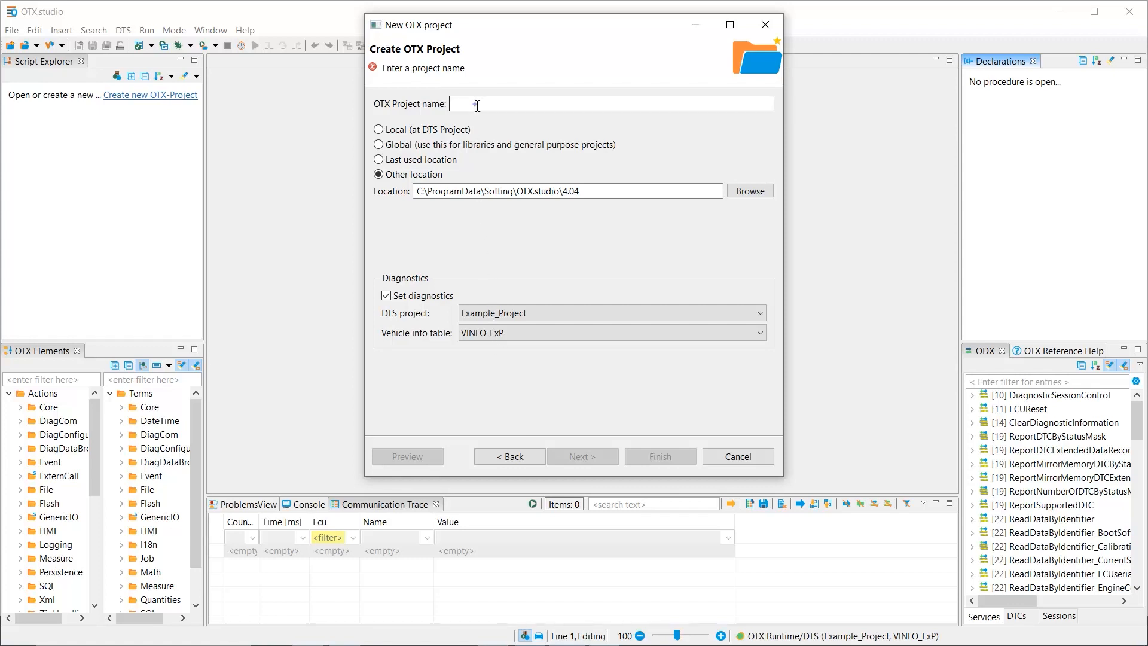
type("TestCaseEditor_Demo")
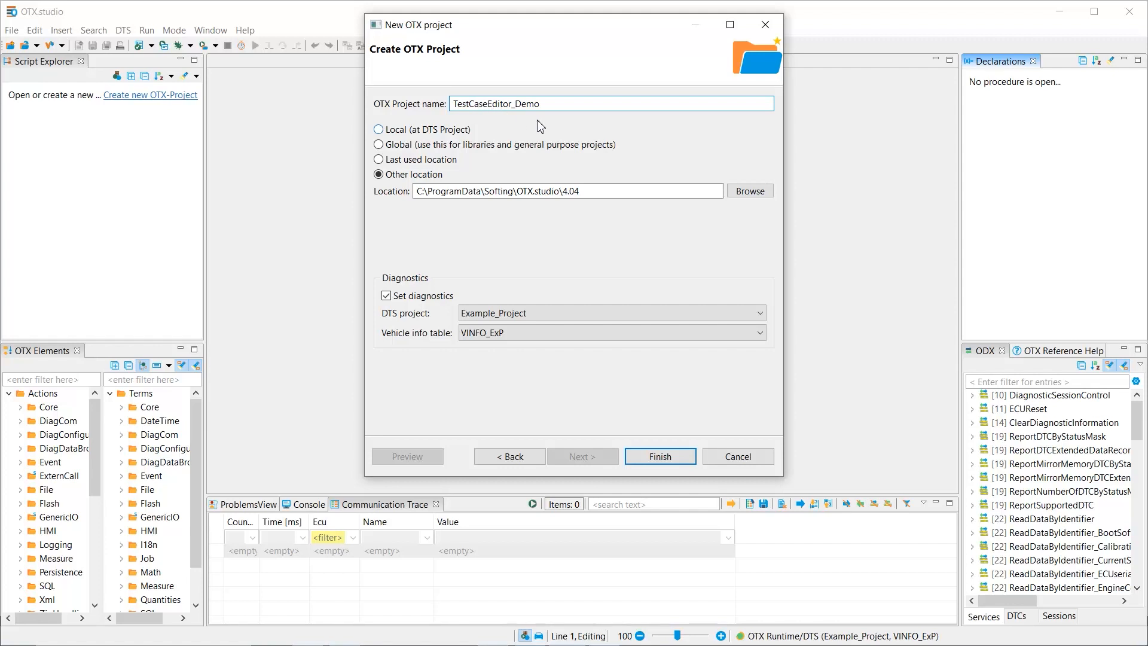
left_click(641, 457)
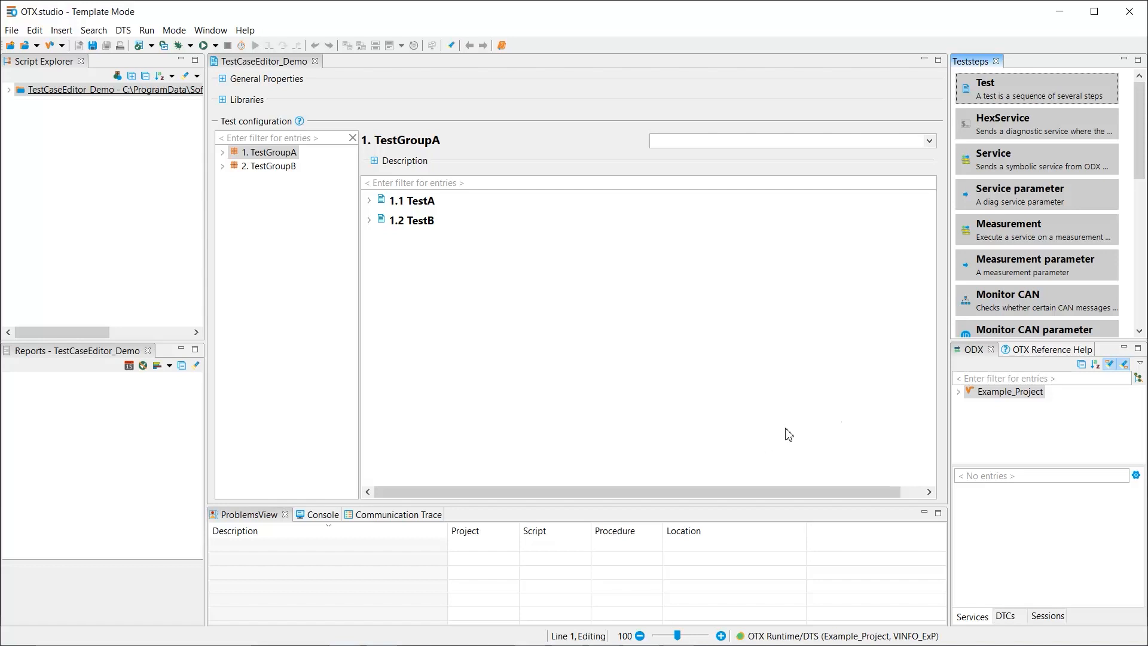
Assign the ECU variant EV_EngineControlModule_001 under LL_ECM_UDS to TestGroupA
left_click(928, 142)
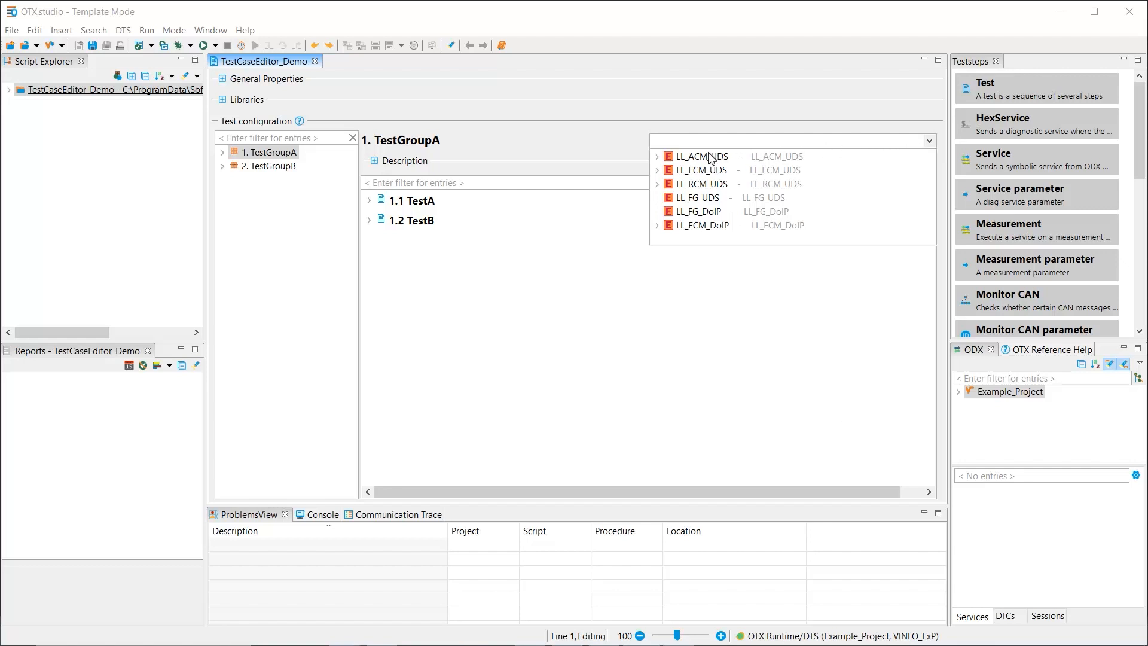
left_click(658, 171)
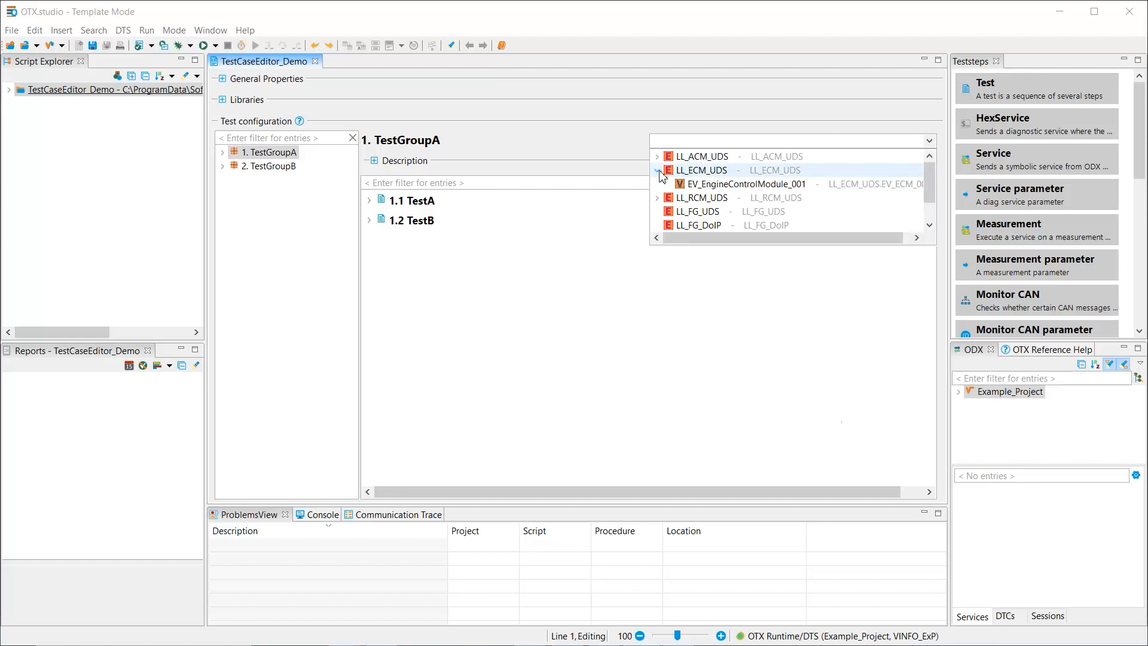
left_click(706, 185)
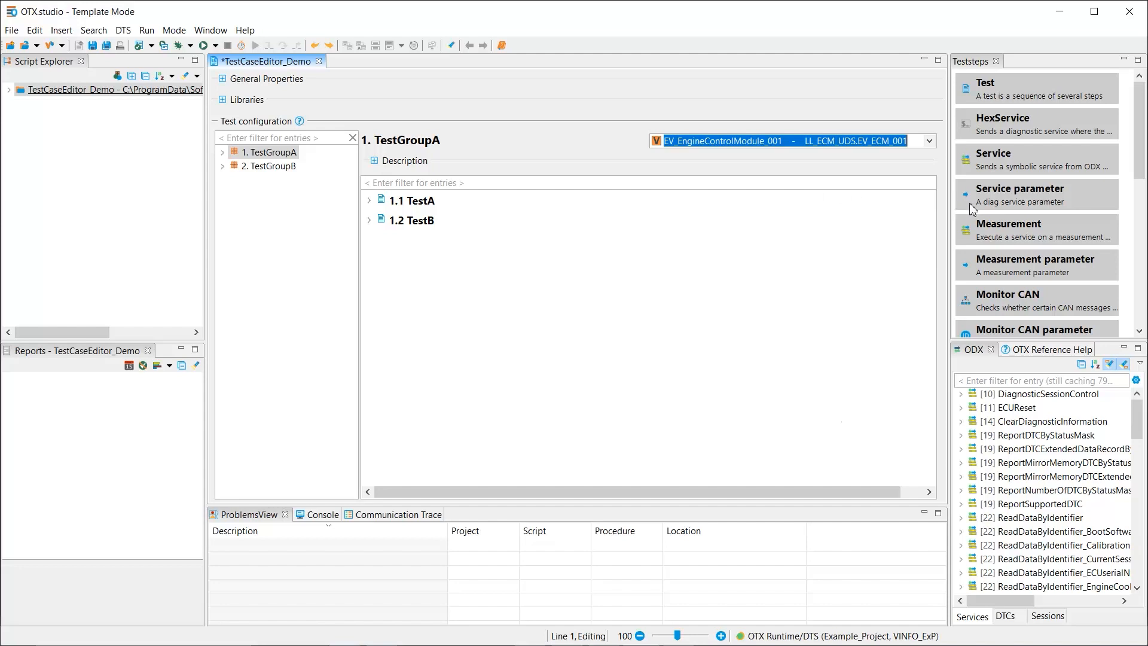
Add a Positive Responses test step to TestA and set its SID to $22
left_click(1140, 332)
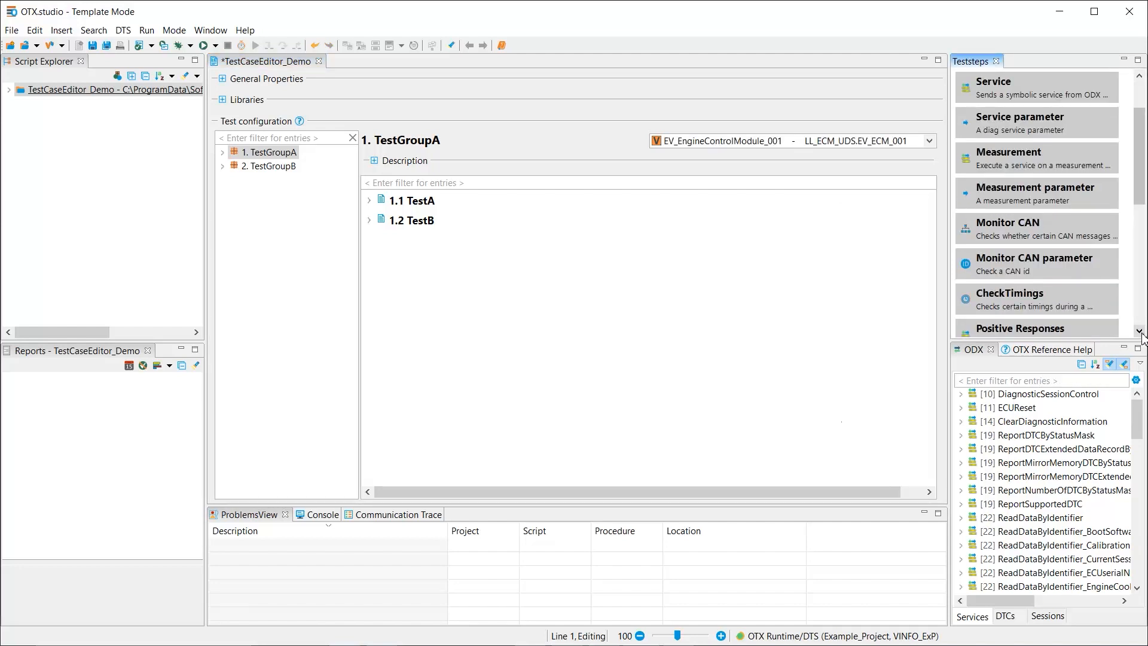
left_click(1140, 331)
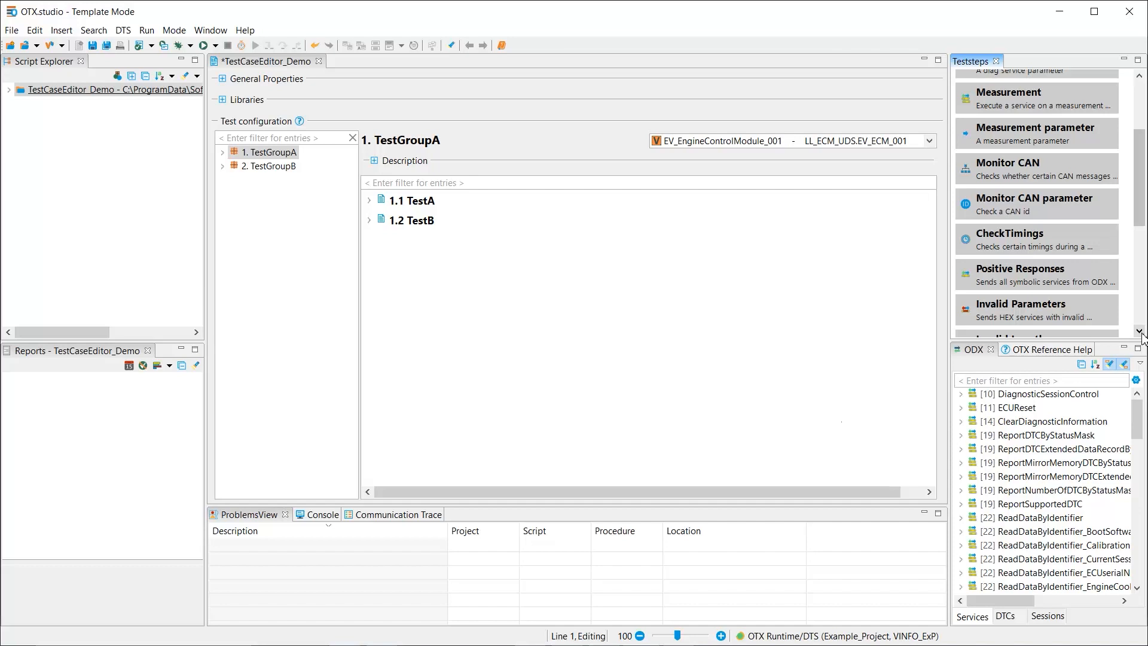
left_click(1045, 286)
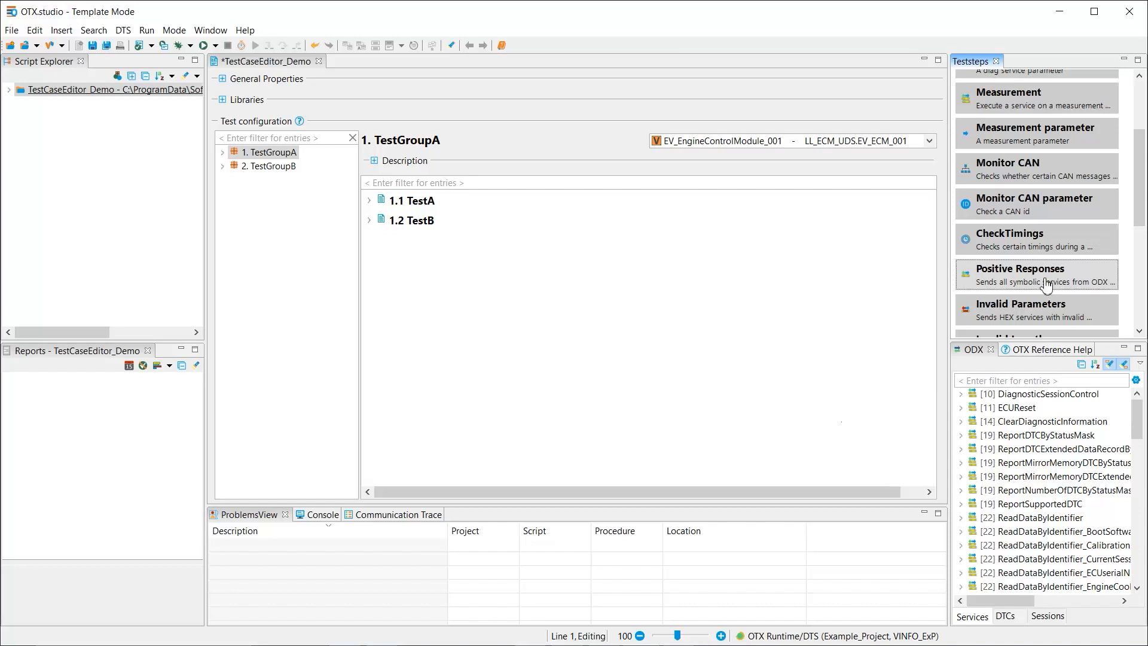
left_click_drag(1045, 286, 629, 211)
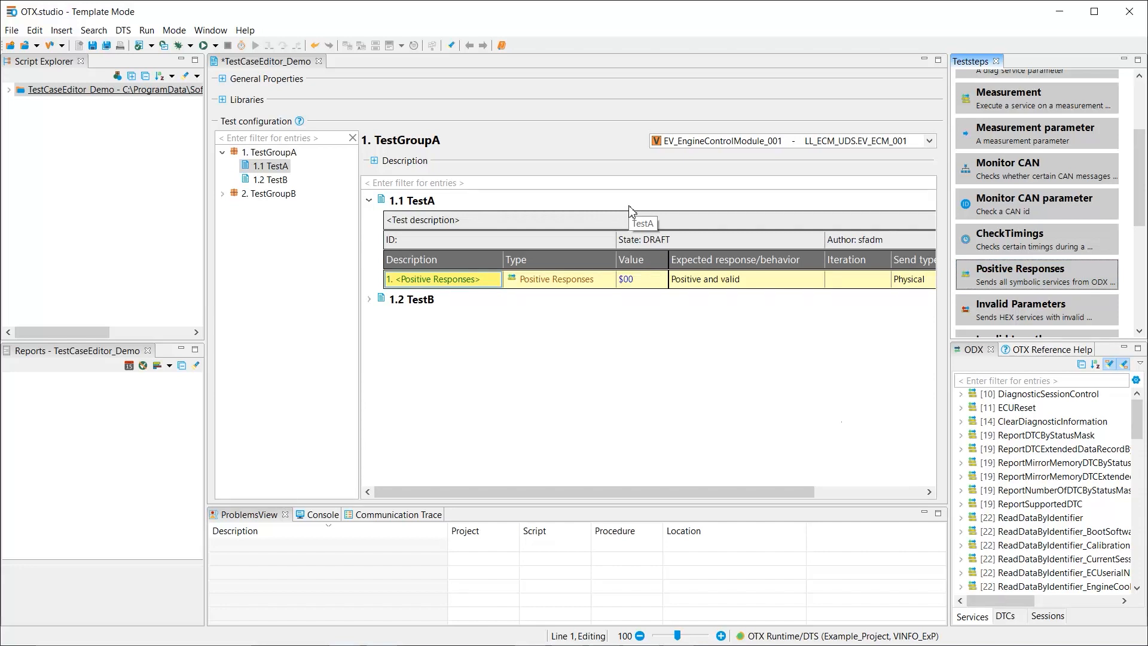
left_click(639, 281)
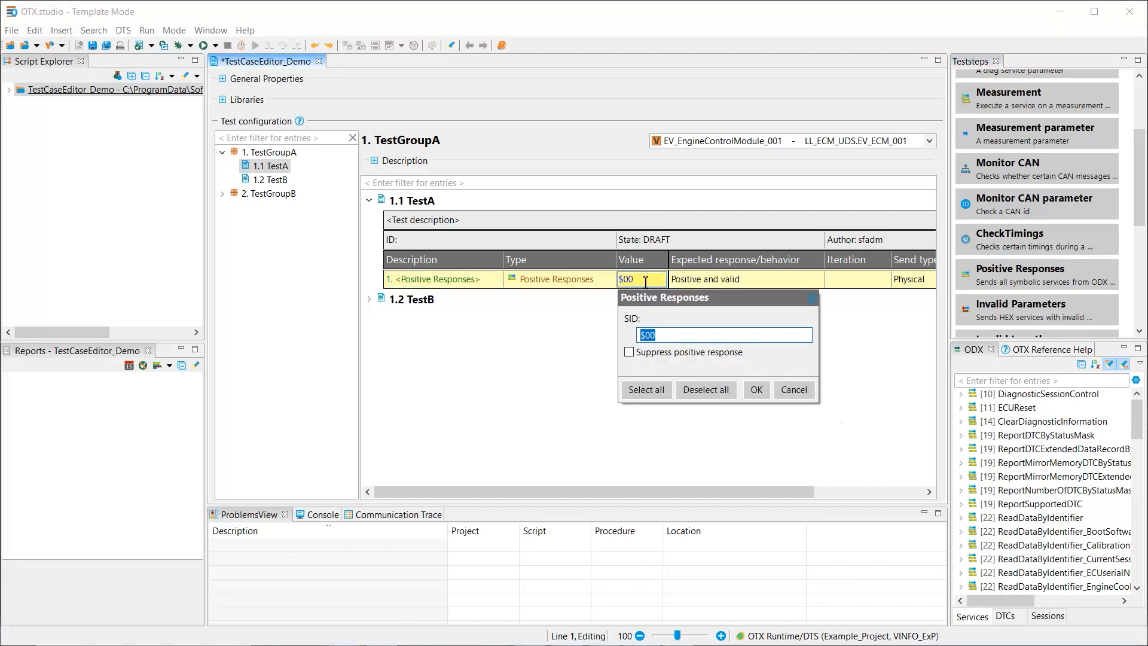
type("$22")
key("Return")
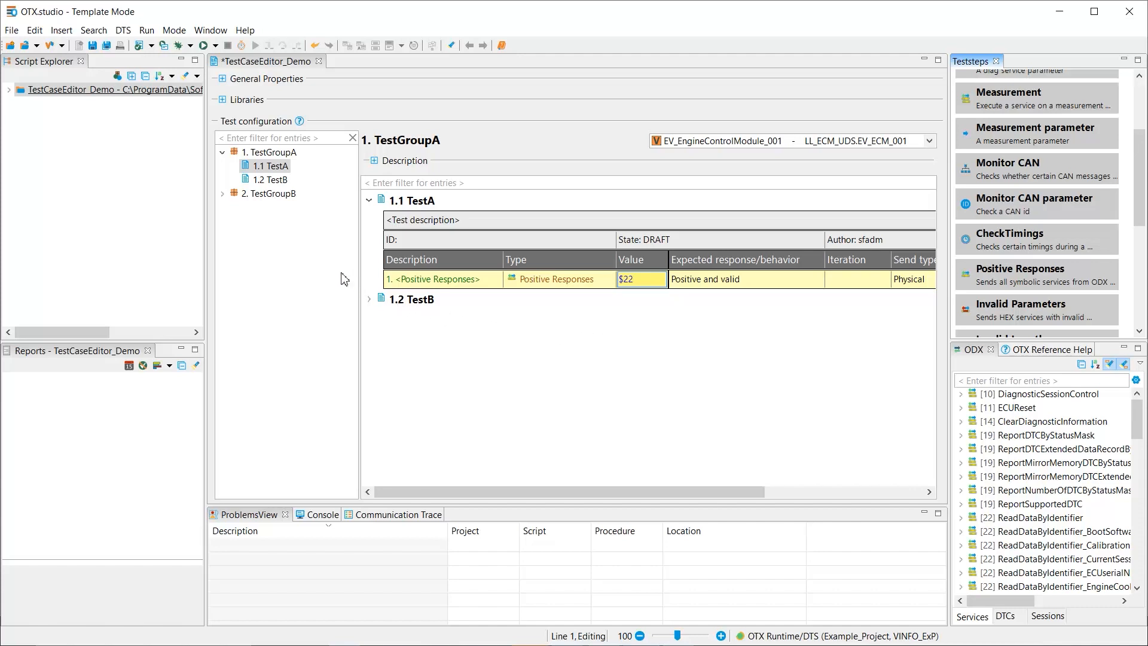
Run the test project and execute only TestA of TestGroupA
left_click(203, 45)
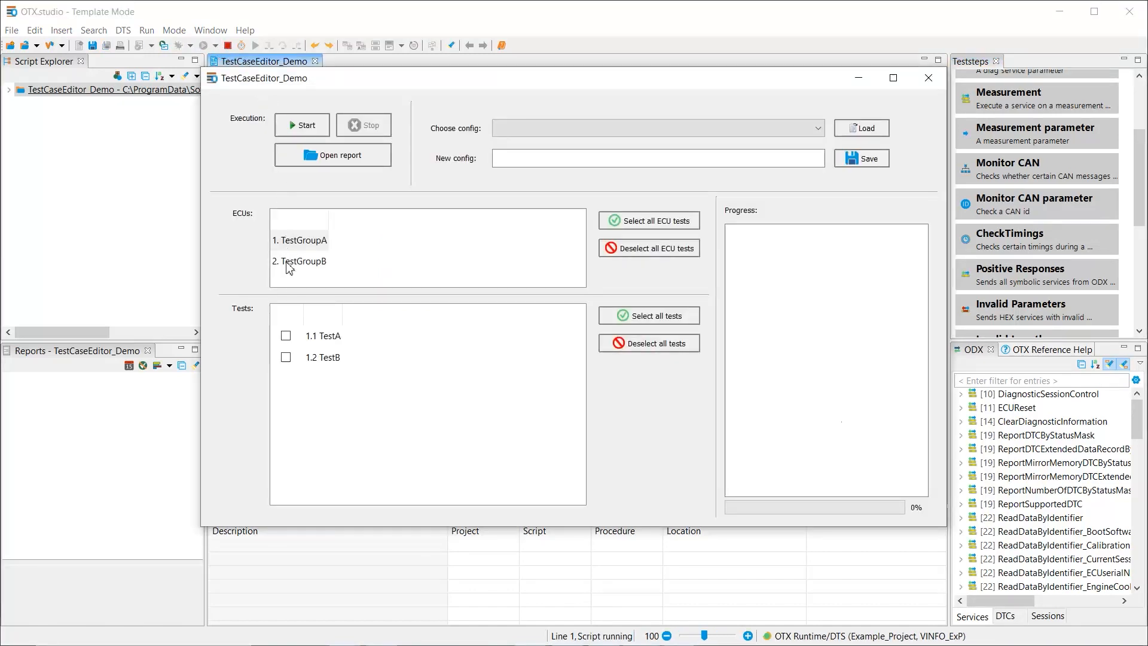
left_click(287, 336)
left_click(307, 126)
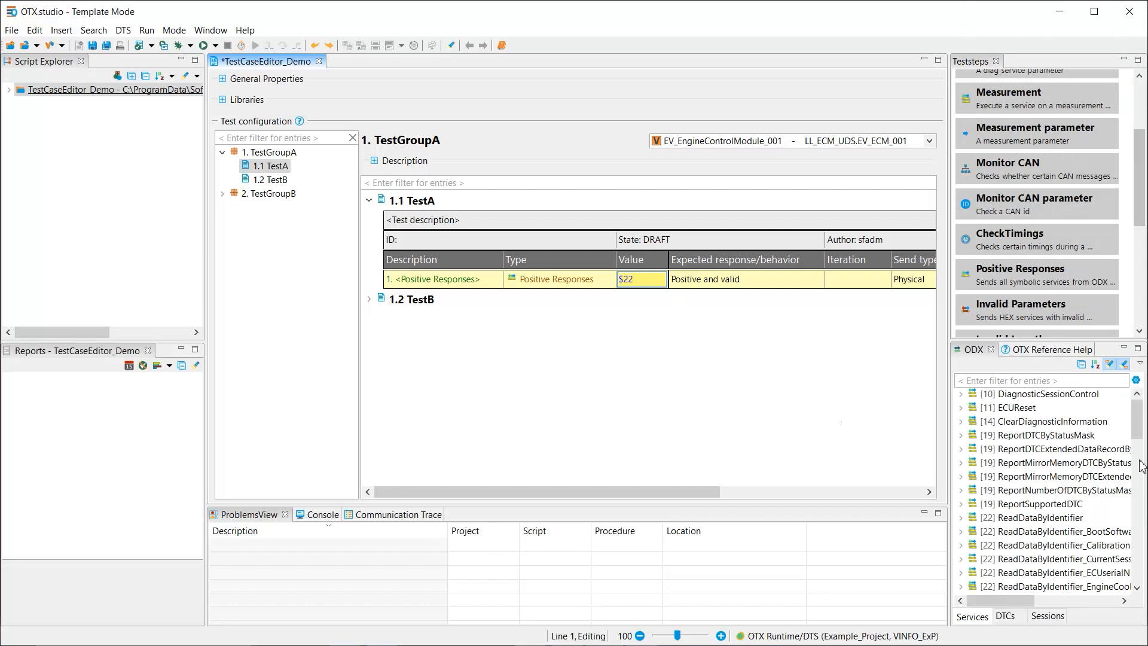
Add a Service test step to TestB and assign it the [$22] Read_BootSoftwareIdentification service
left_click(1142, 94)
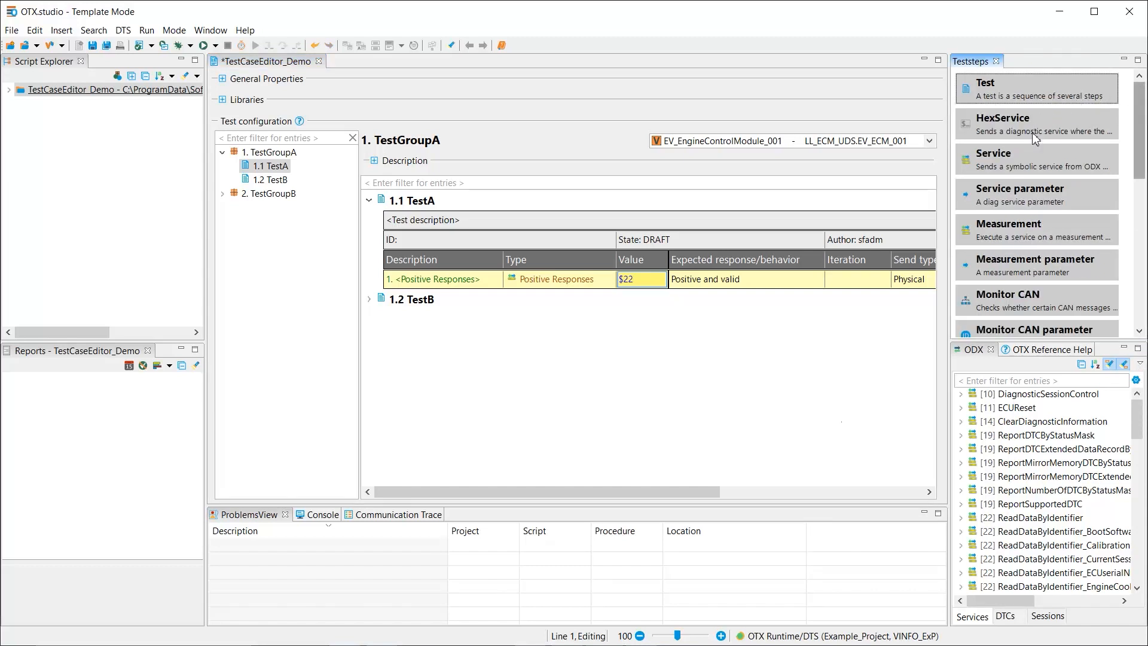
left_click(1028, 163)
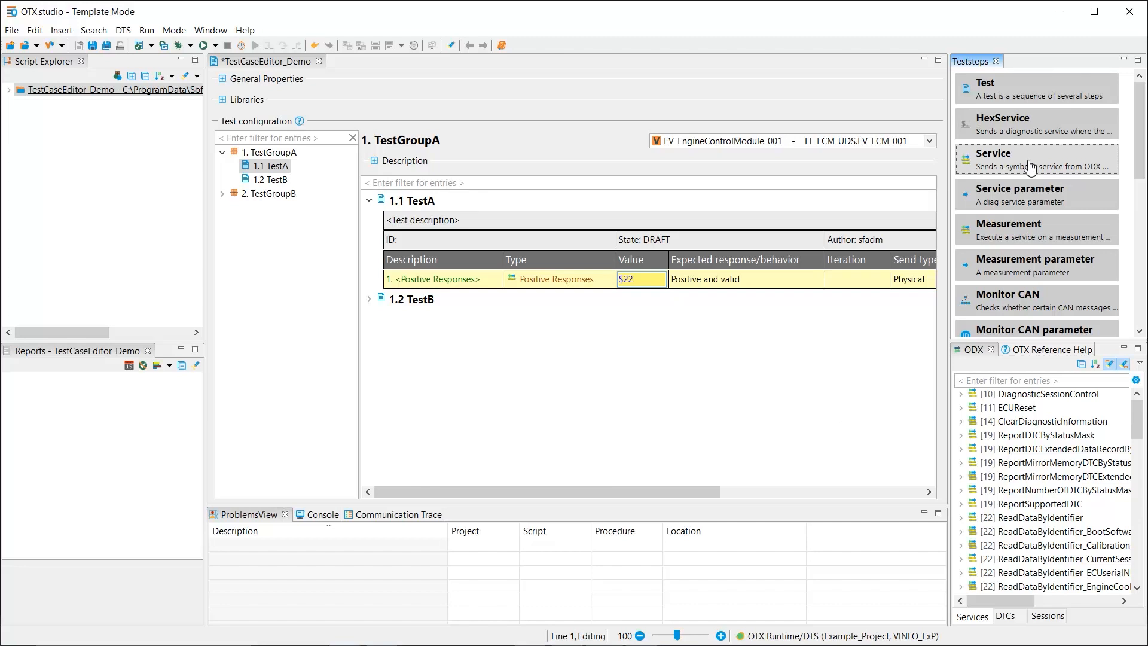
mouse_move(1029, 167)
left_mouse_down()
mouse_move(885, 185)
mouse_move(733, 251)
mouse_move(693, 300)
left_mouse_up()
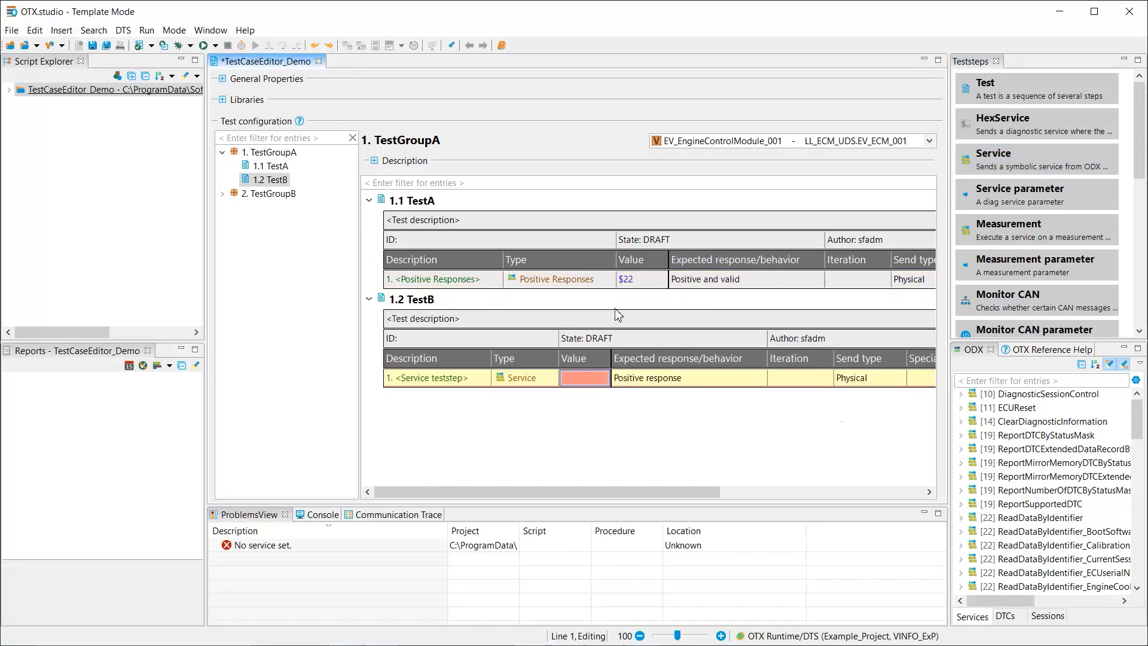
left_click(580, 379)
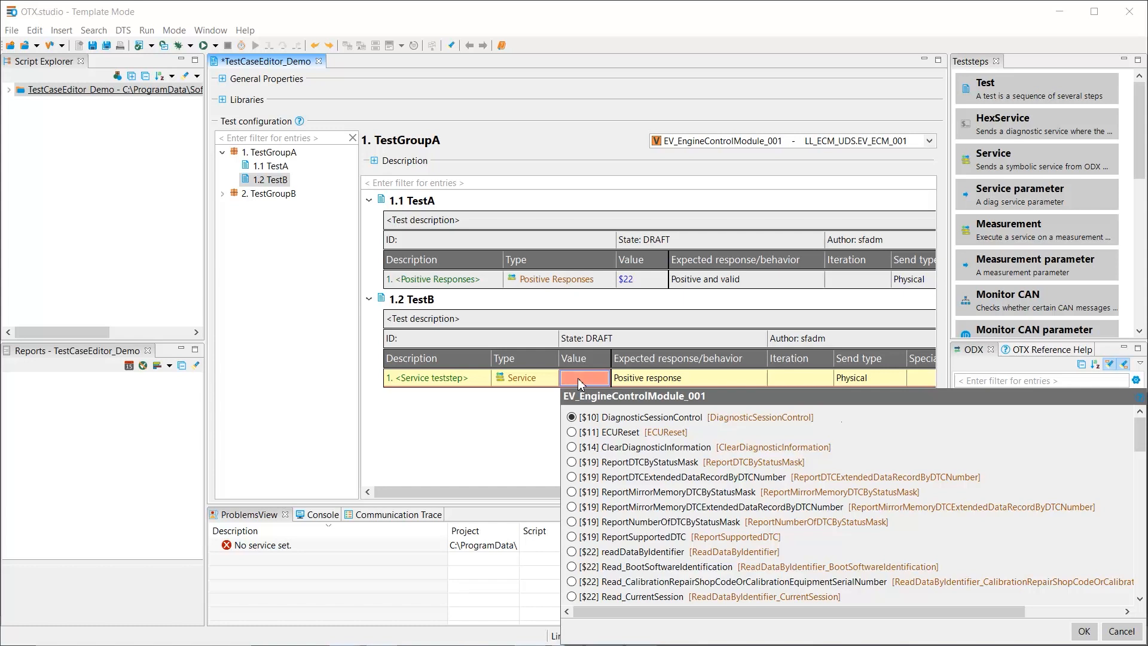
left_click(572, 567)
left_click(1084, 631)
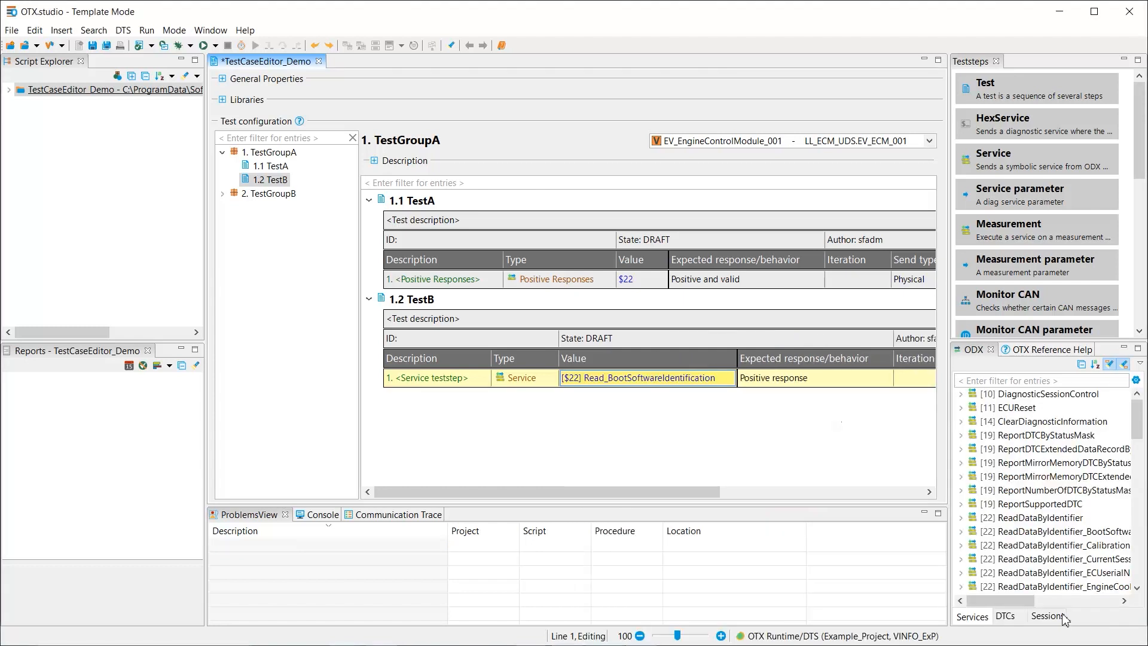
Add a service parameter beneath TestB's service step, using the [POS_RESP] bootSoftwareIdentification response parameter
left_click(1040, 190)
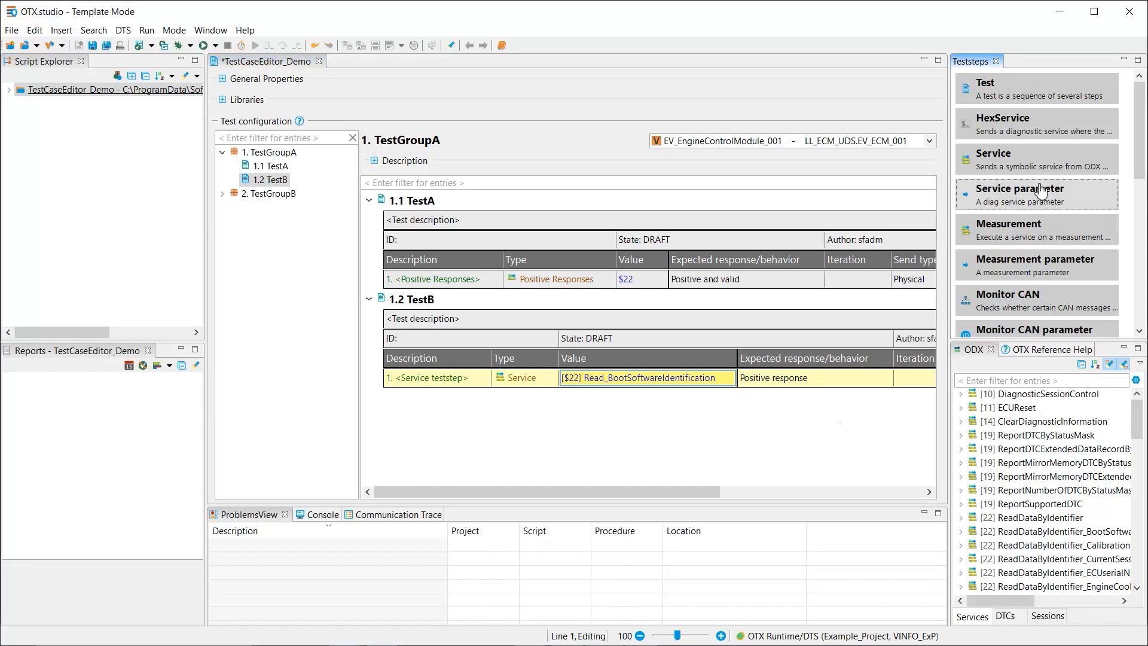
left_click_drag(1041, 190, 700, 387)
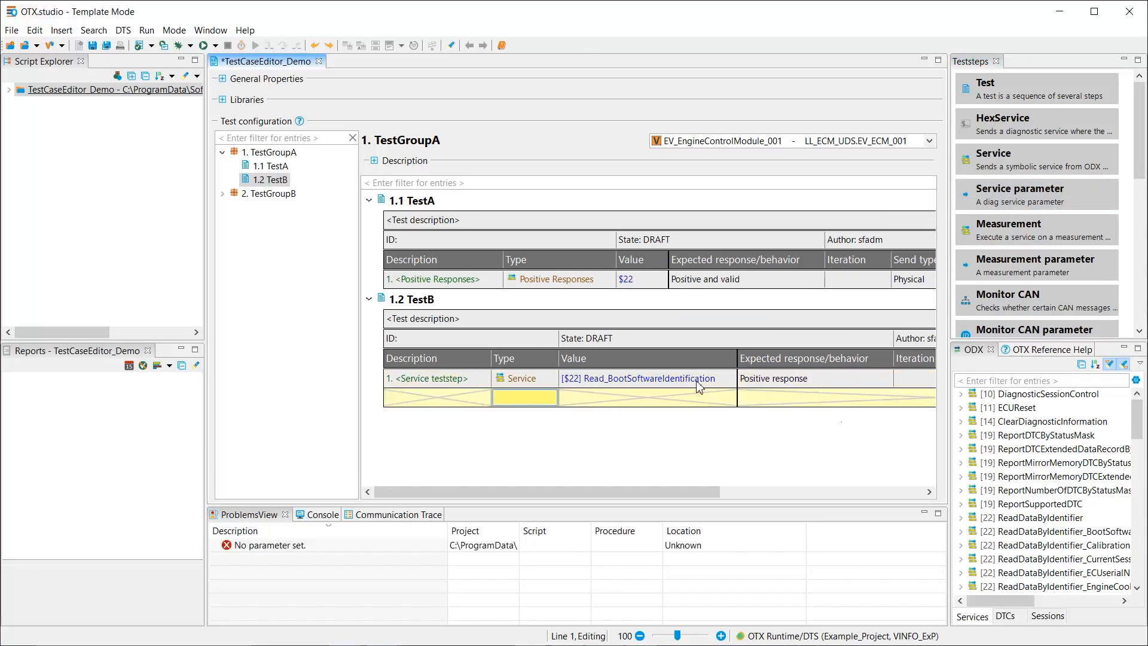
left_click(520, 400)
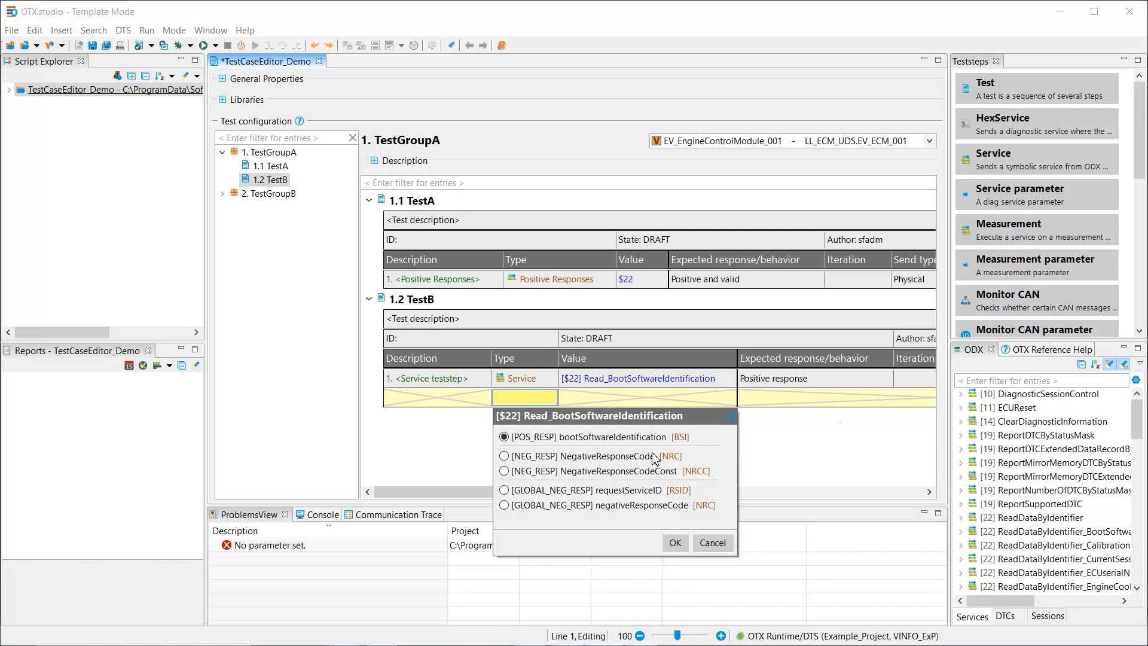
left_click(675, 543)
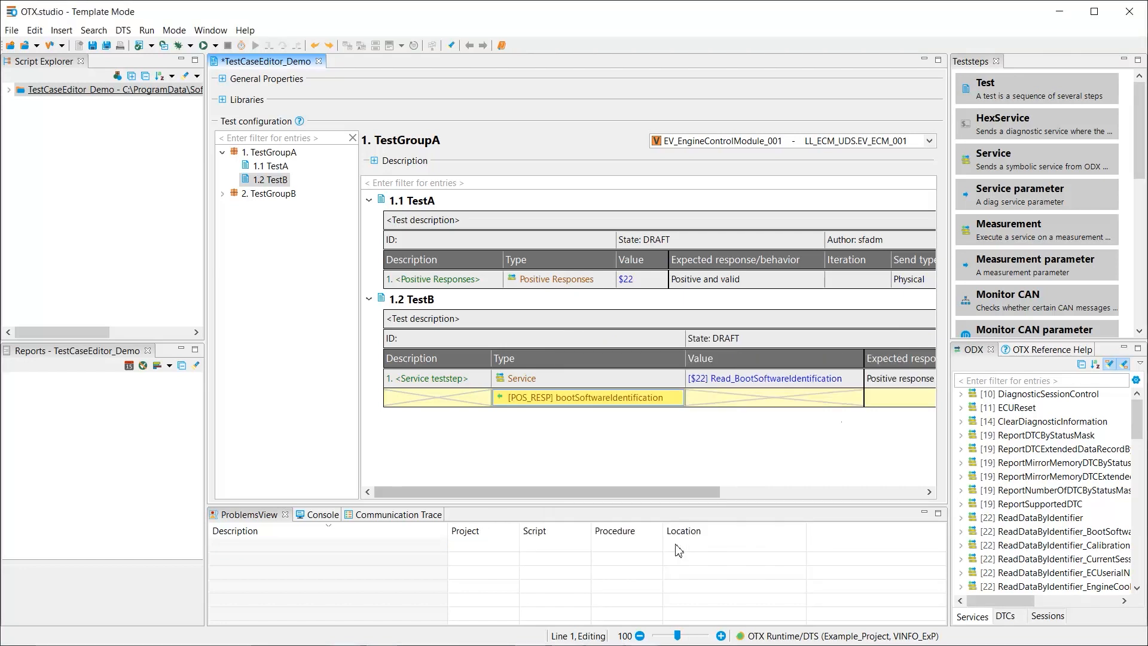
Set the expected response of the bootSoftwareIdentification parameter to 1023698
left_click(777, 492)
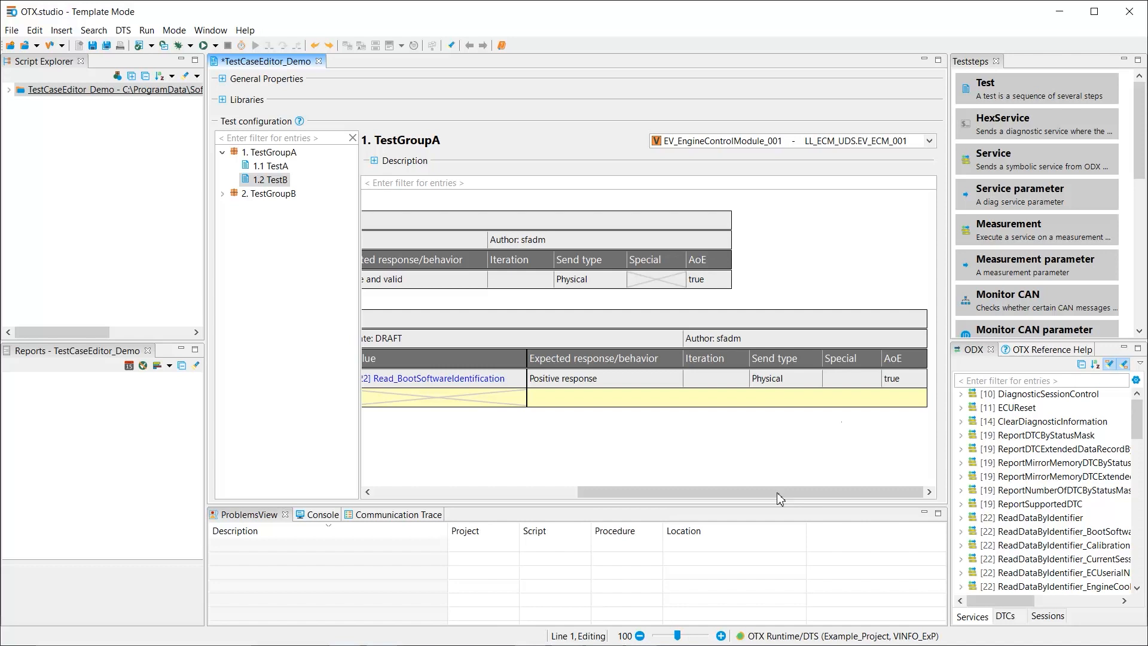
left_click(565, 402)
type("1023698")
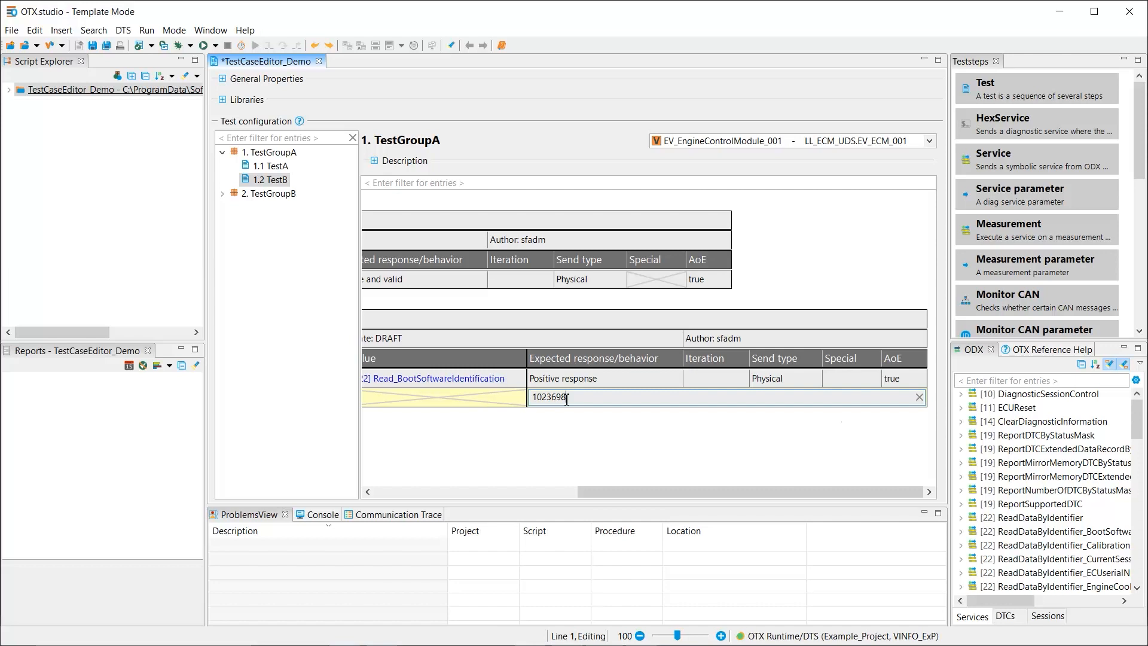
key("Return")
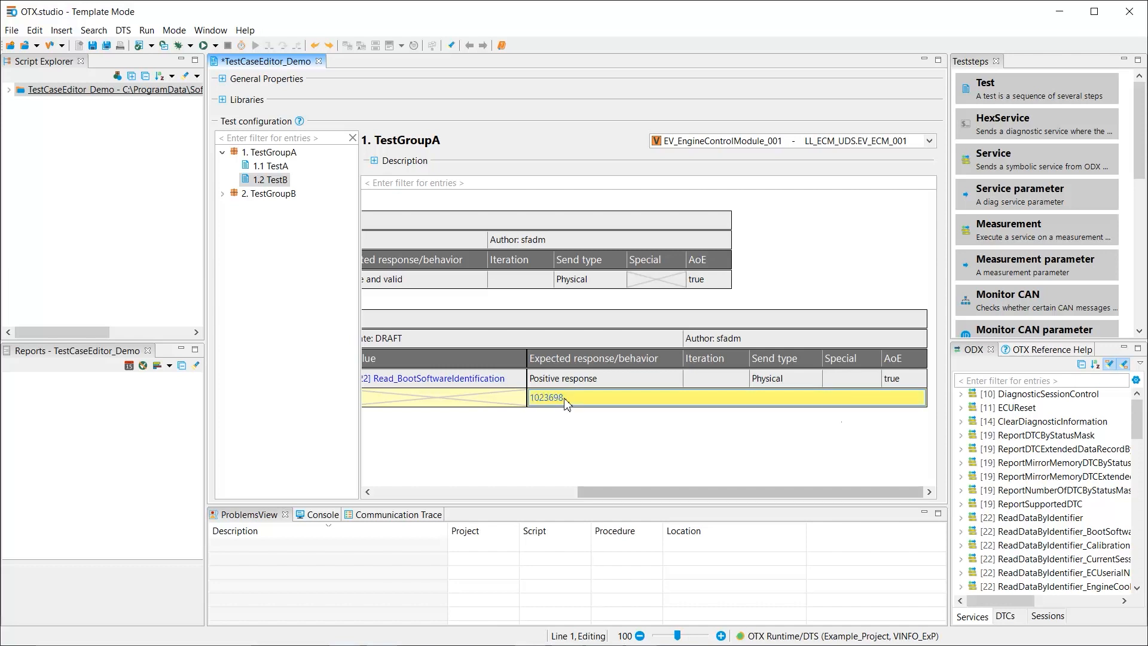
Run the test project again and execute only TestB of TestGroupA
left_click(377, 492)
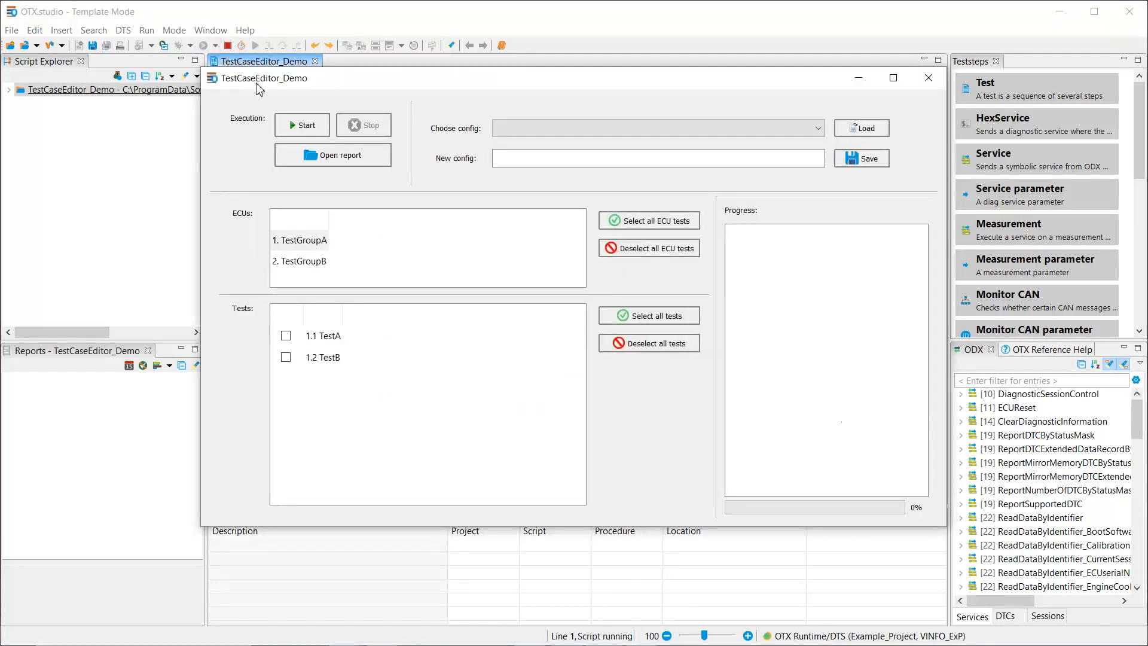
left_click(288, 359)
left_click(303, 127)
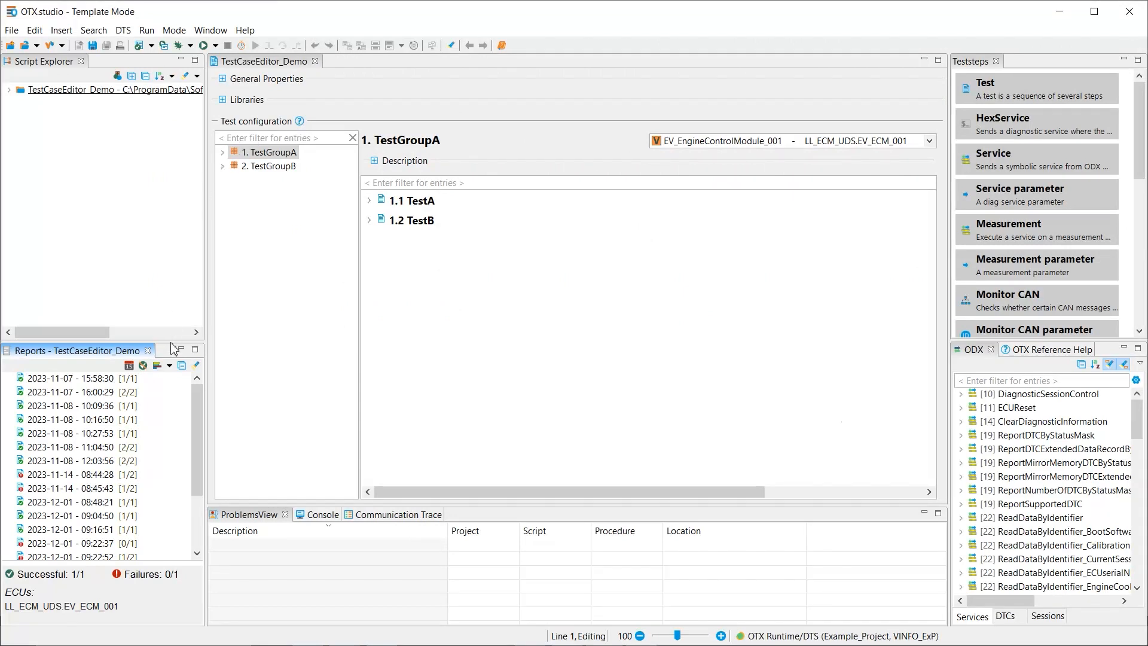
left_click(169, 366)
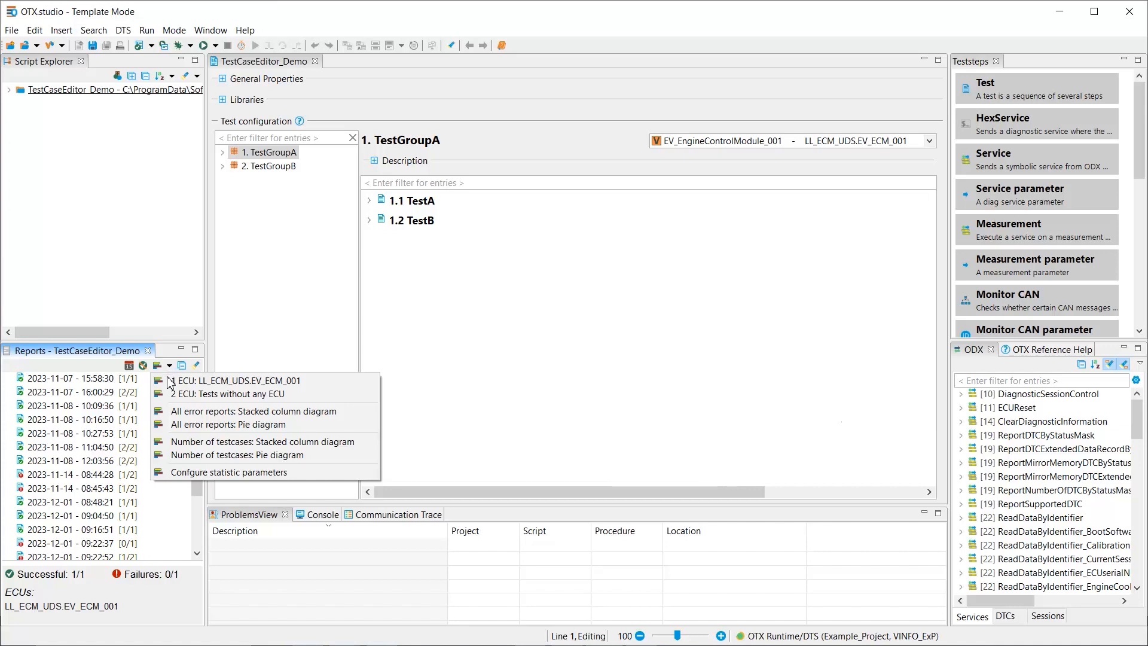
left_click(168, 386)
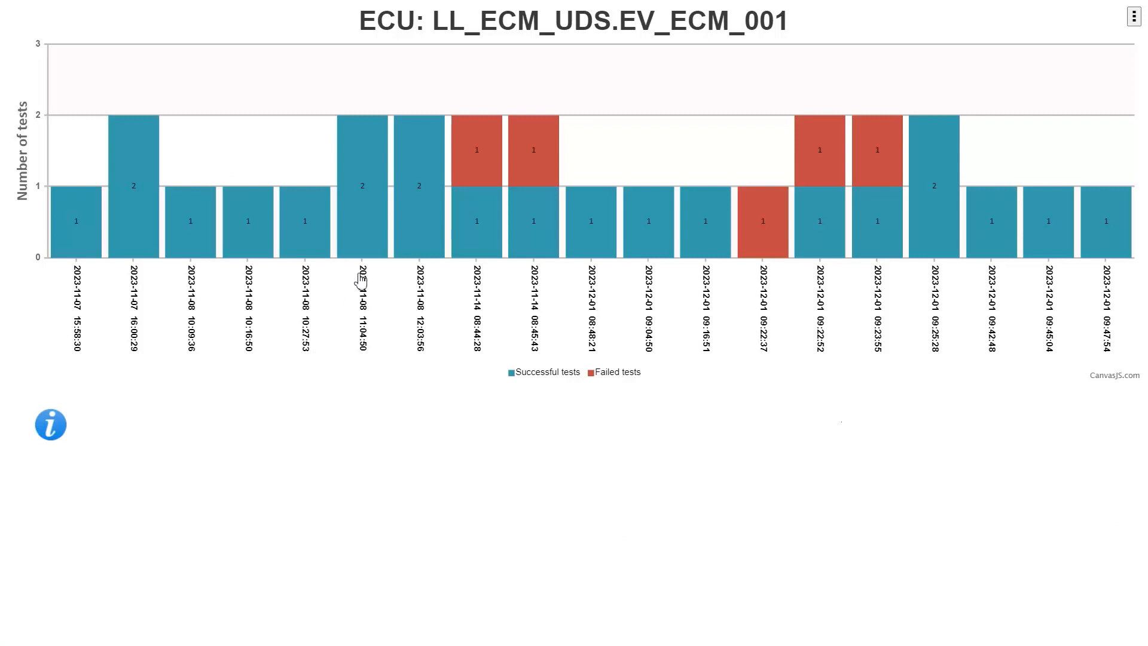
left_click(371, 213)
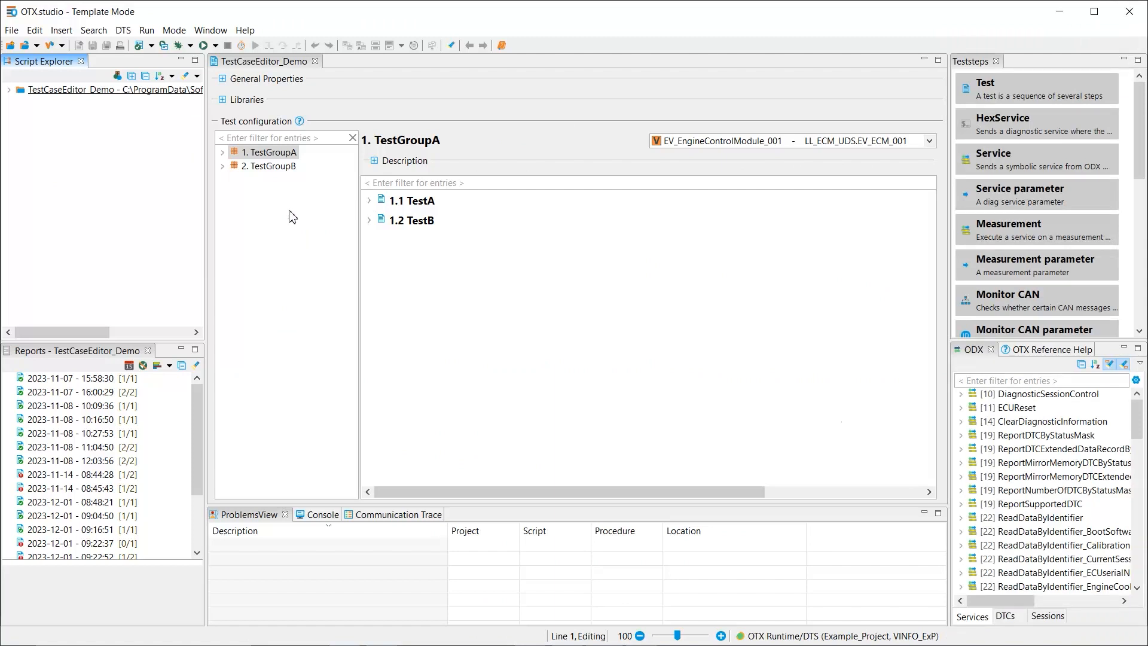
left_click(135, 531)
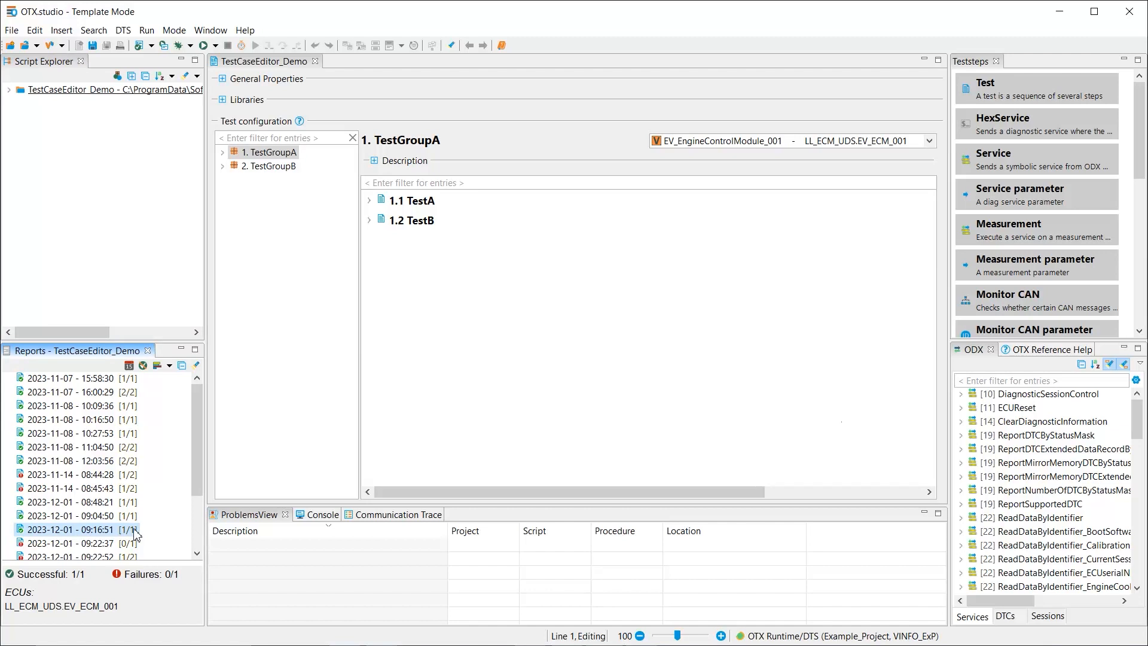
left_click(135, 548, "ctrl")
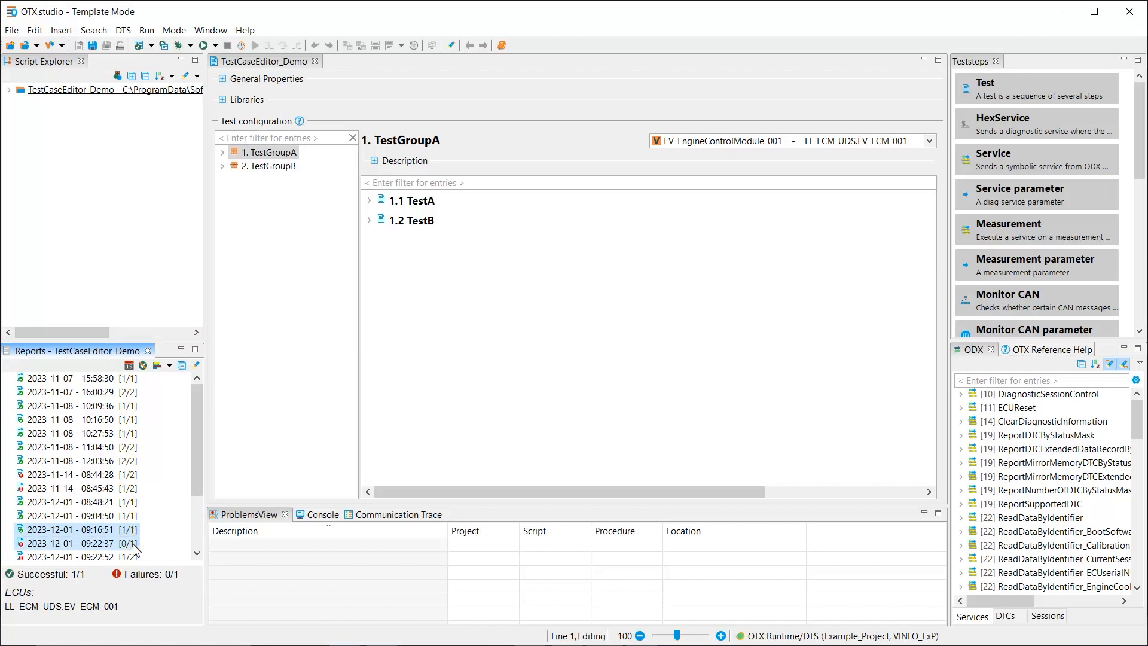
right_click(135, 548)
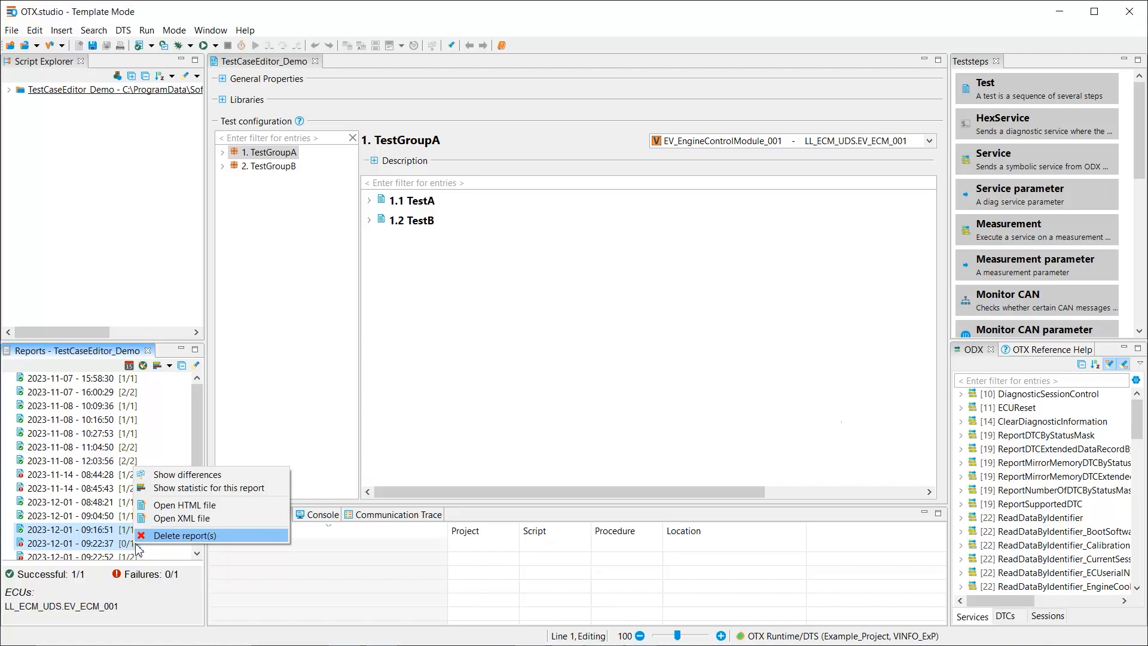
left_click(180, 474)
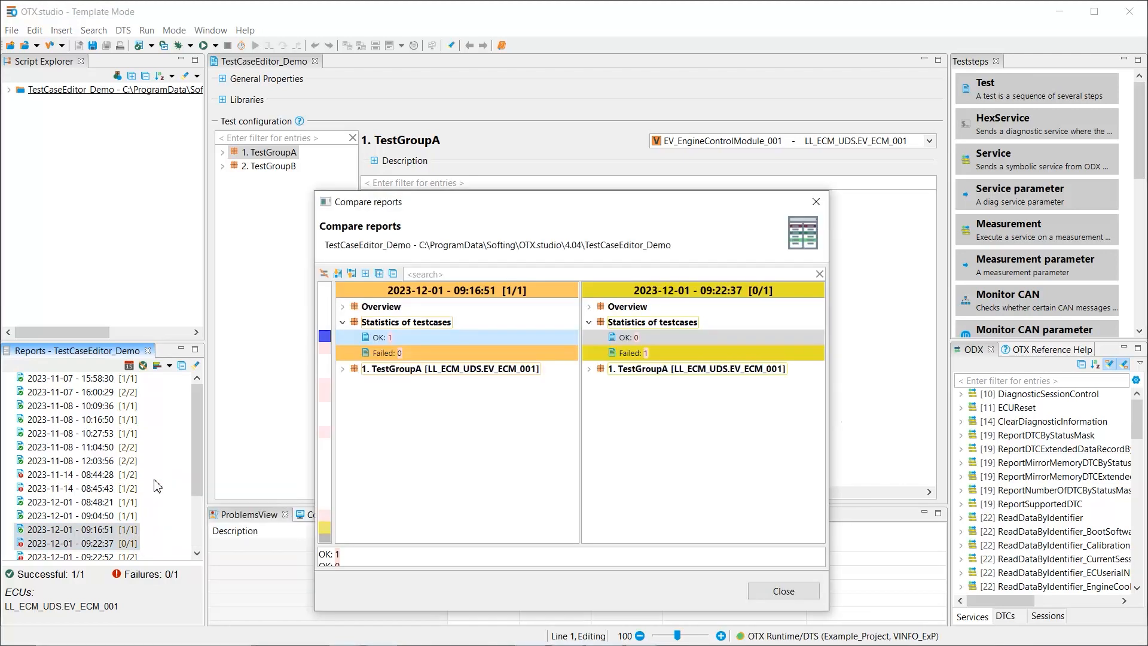
Expand TestGroupA, TestB and its service test step in the report comparison to examine the differing response details
left_click(343, 369)
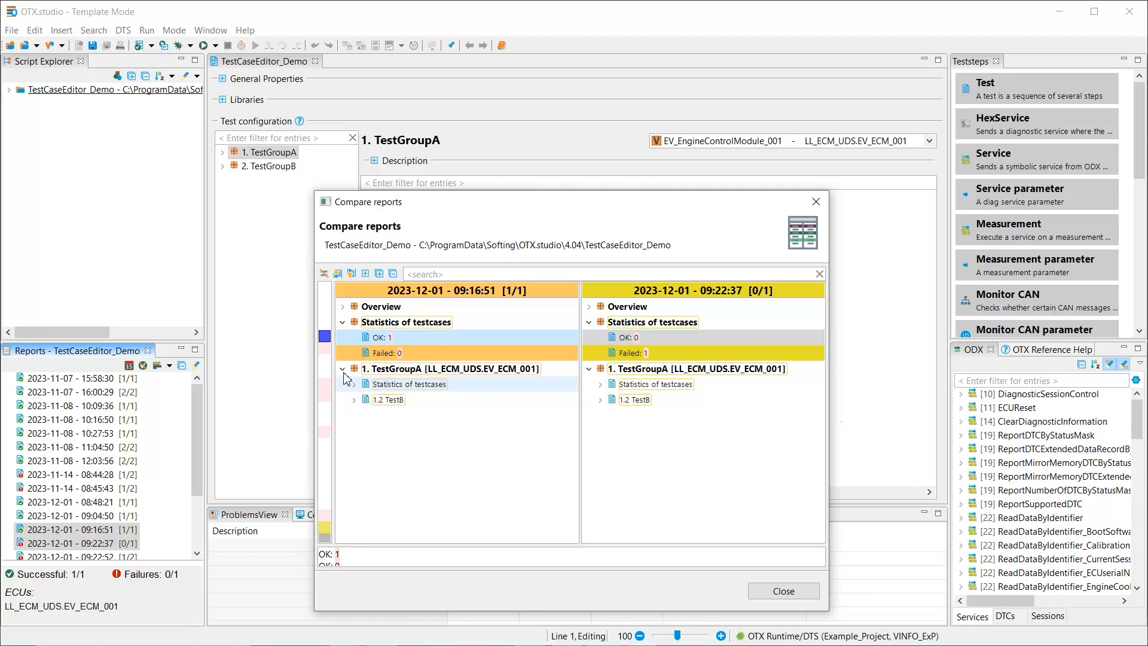
left_click(353, 400)
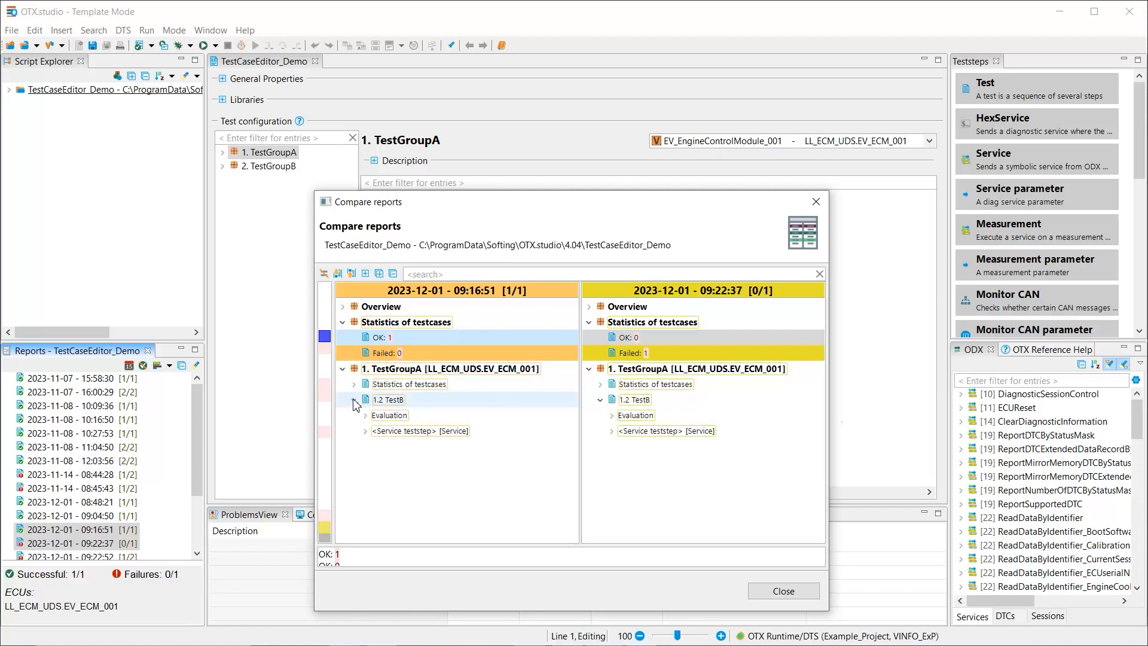
left_click(365, 431)
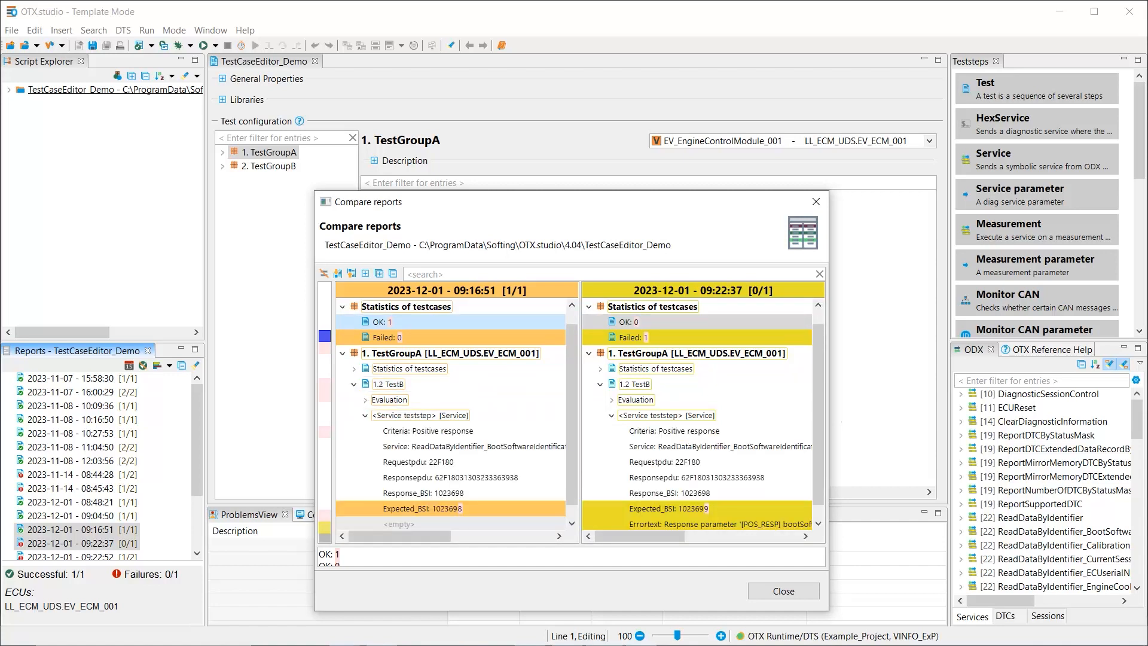